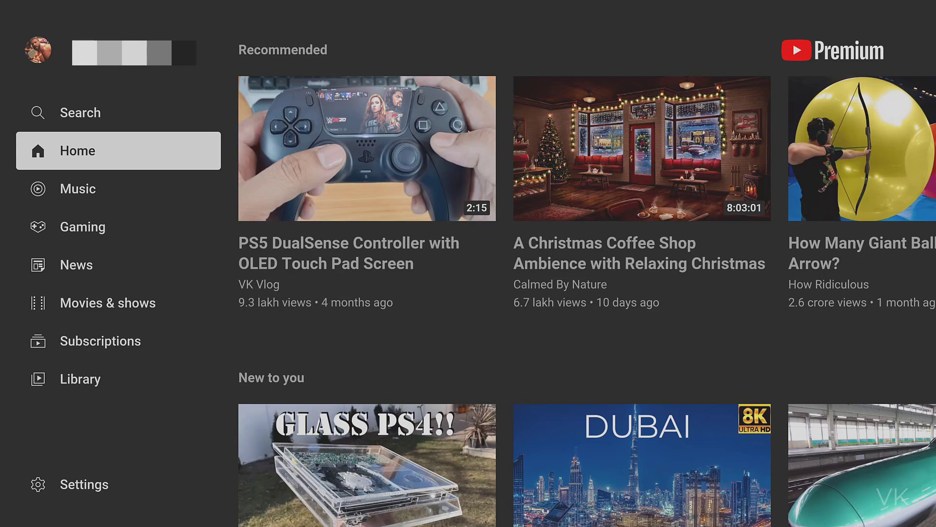
Step: Go to Library to show the watch history with the PS5 DualSense controller video
key(Down)
key(Down)
key(Down)
key(Down)
key(Down)
key(Down)
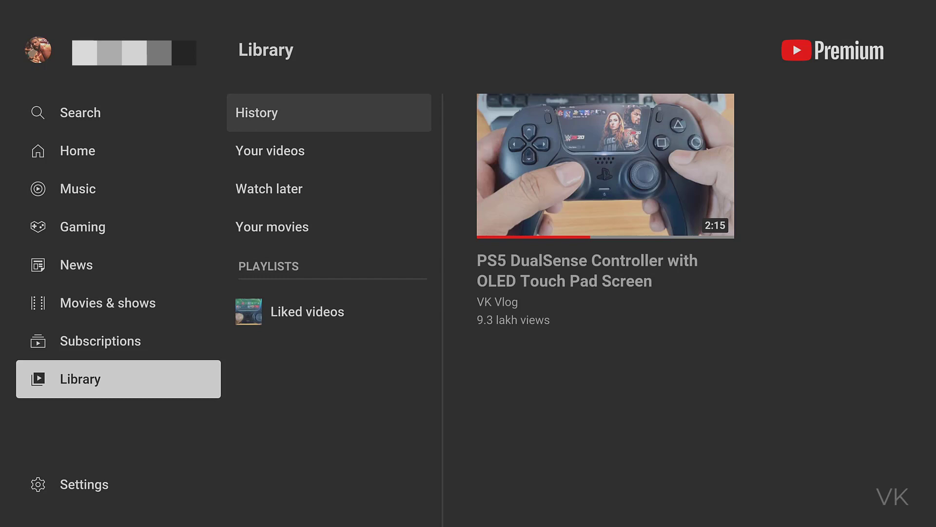
Step: Open Settings and move down the list to Clear watch history under History & Data
key(Down)
key(Right)
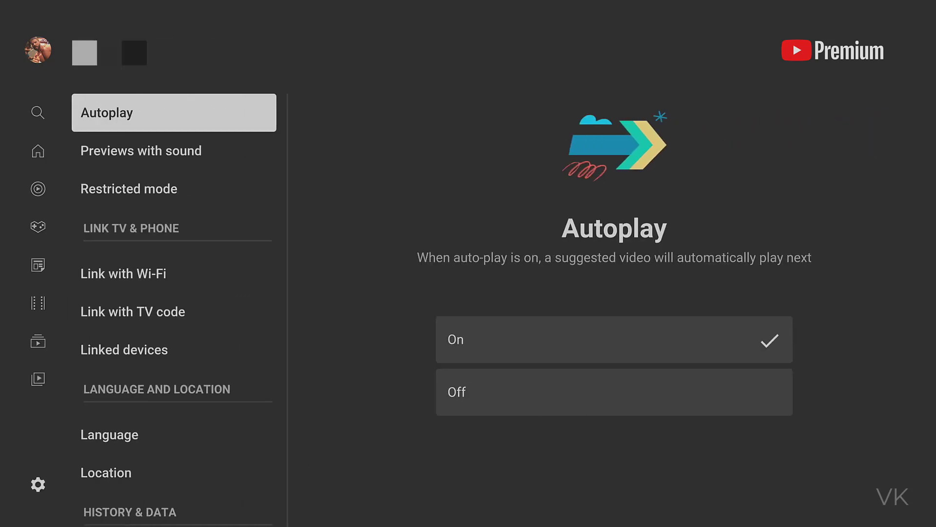
key(Down)
key(Down)
key(Down)
key(Down)
key(Down)
key(Down)
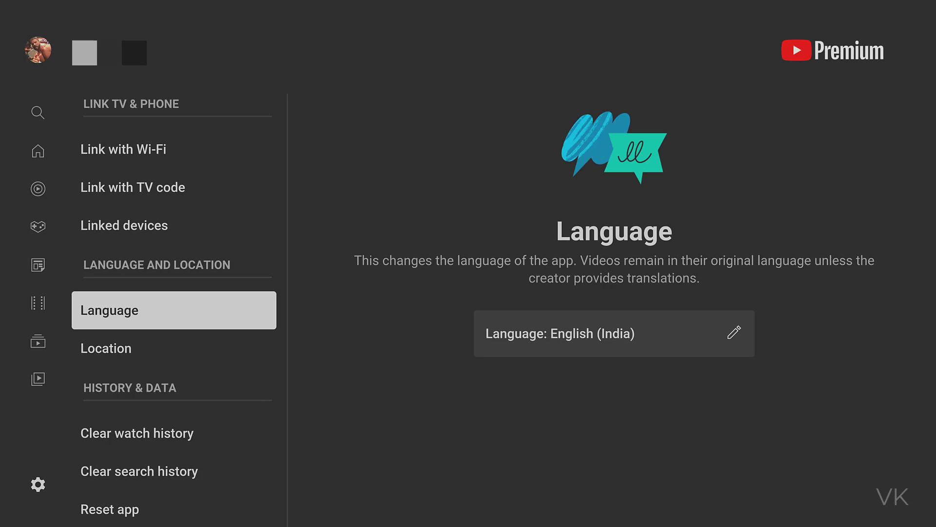
key(Down)
key(Down)
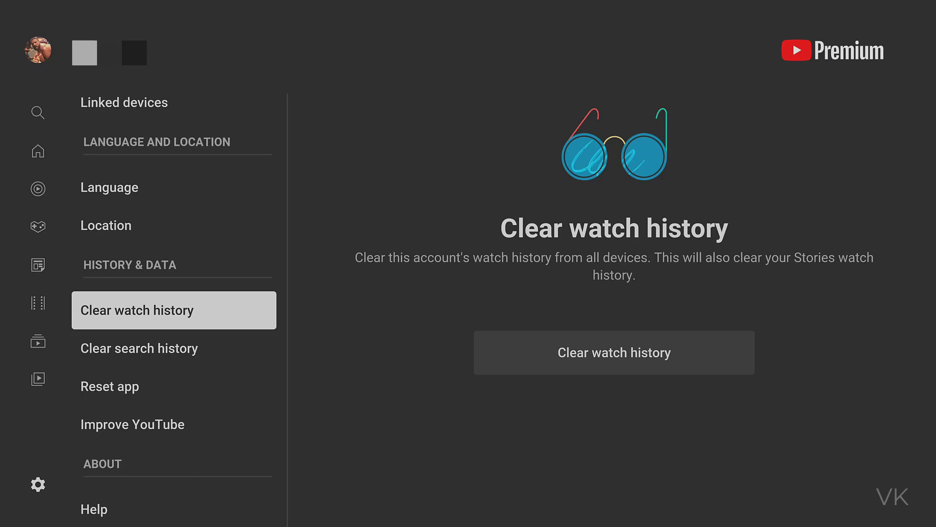
Step: Choose Clear watch history and confirm CLEAR WATCH HISTORY for the account
key(Right)
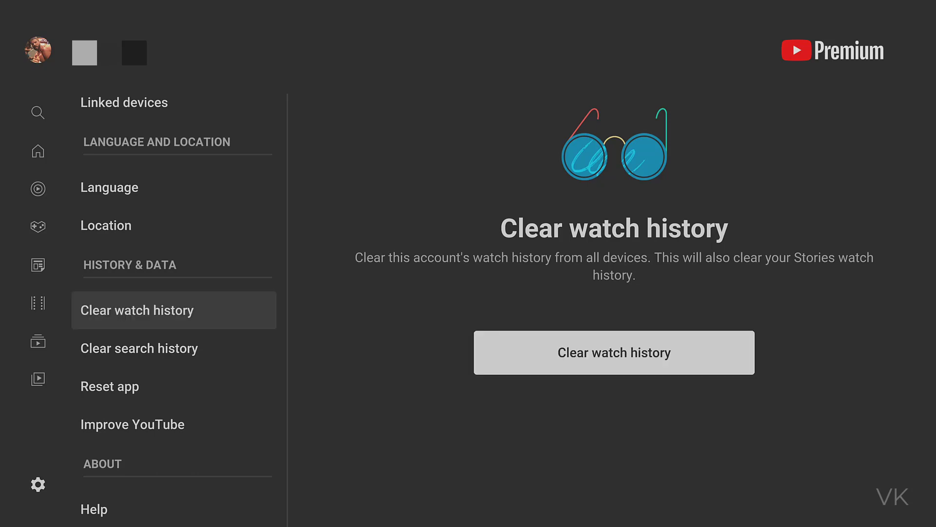
key(Return)
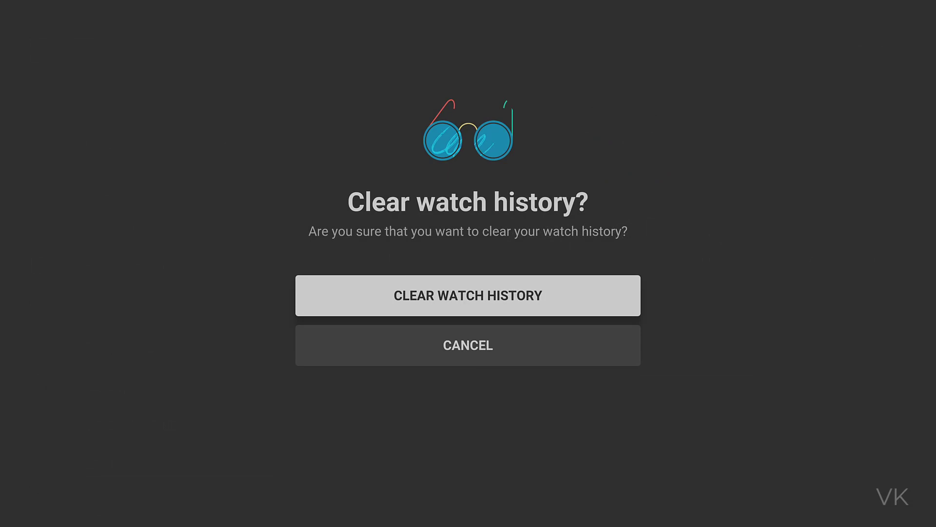
key(Return)
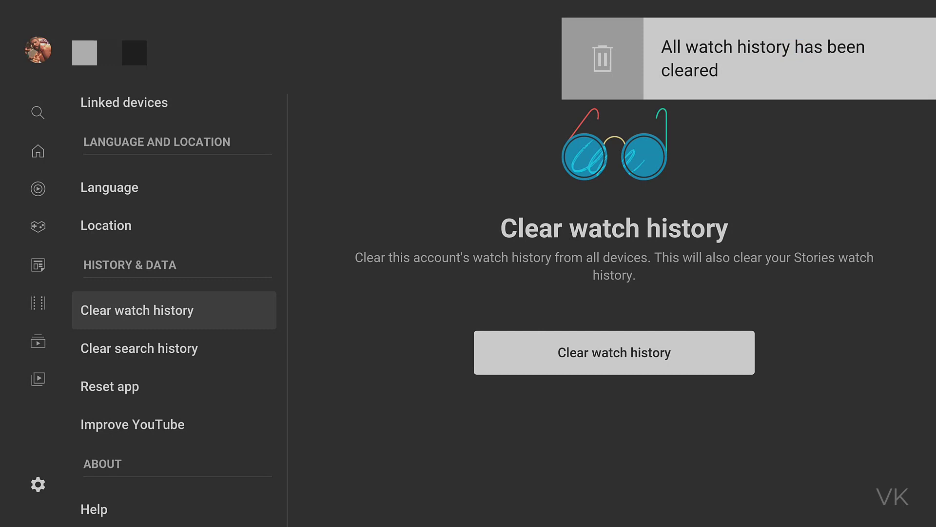
Step: Move focus to the Clear search history option and its button
key(Left)
key(Down)
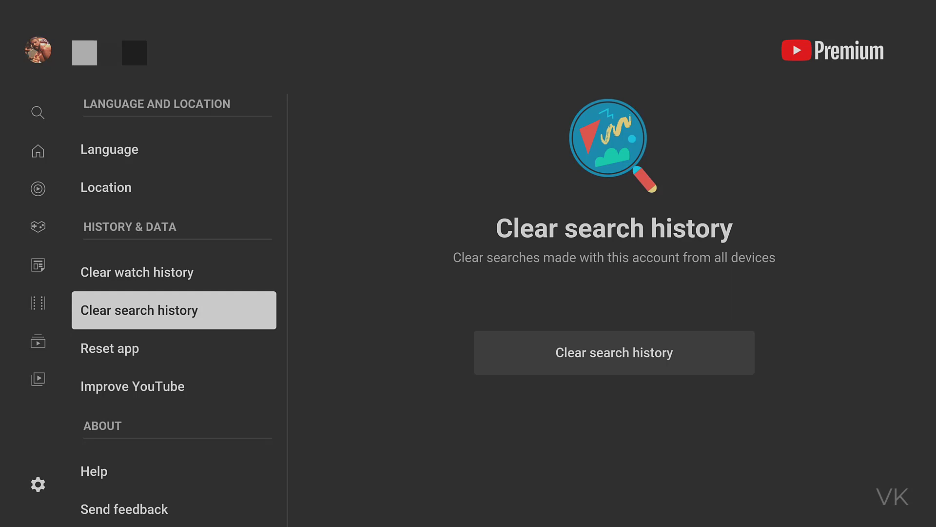
key(Right)
key(Left)
Step: Press Clear search history and confirm CLEAR SEARCH HISTORY
key(Right)
key(Return)
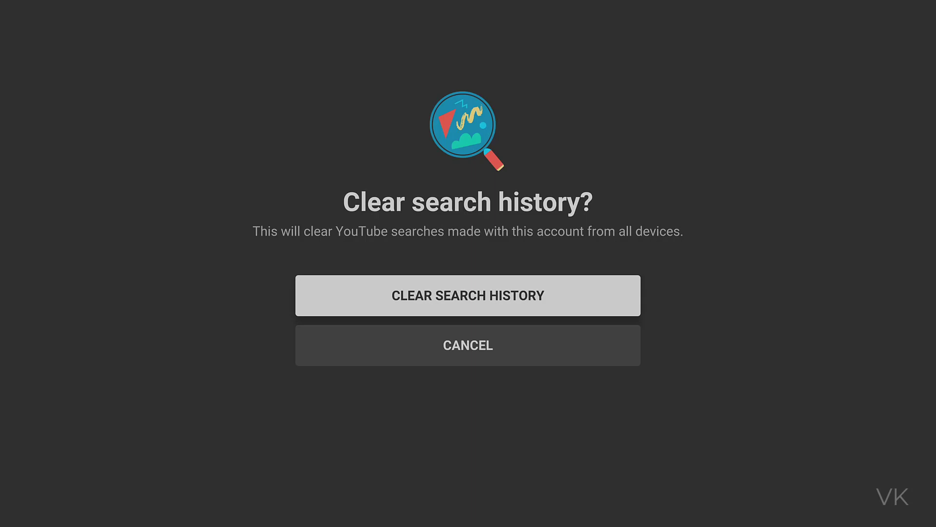
key(Return)
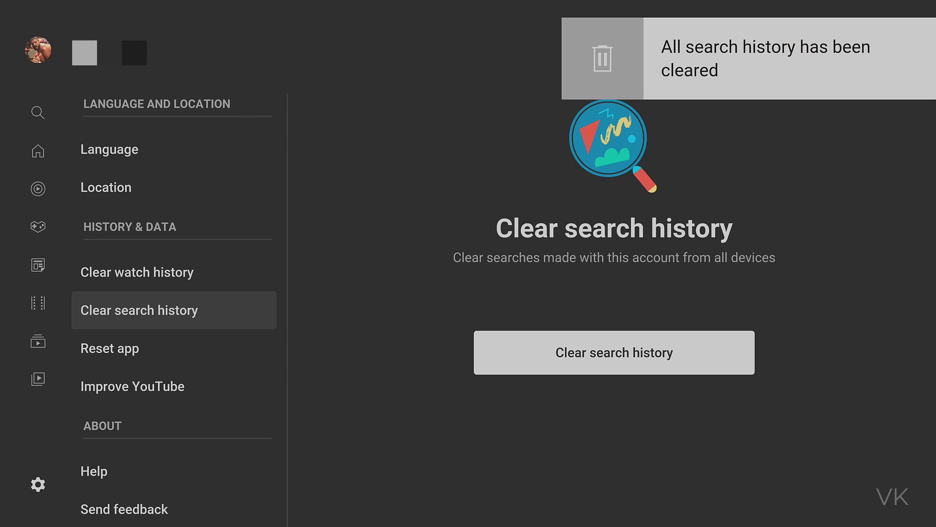
Step: Go back to the settings list and show the Reset app page
key(Left)
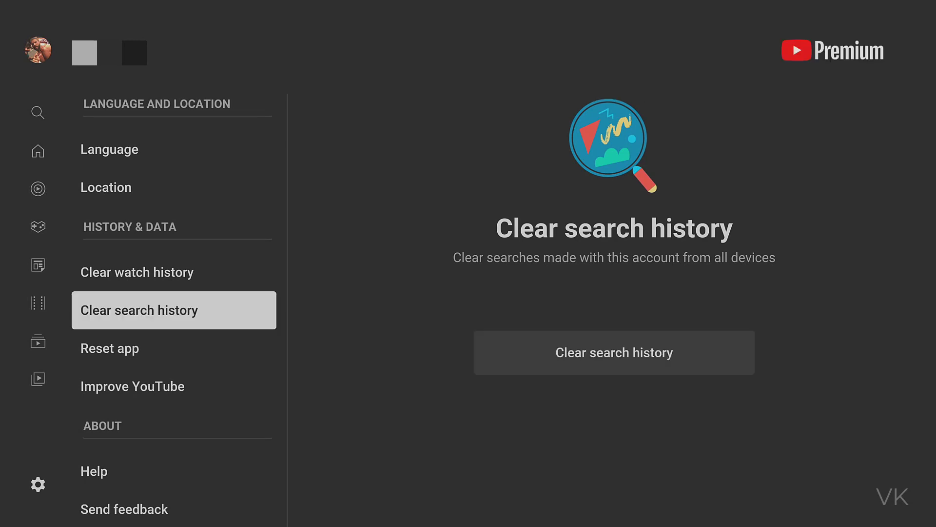
key(Down)
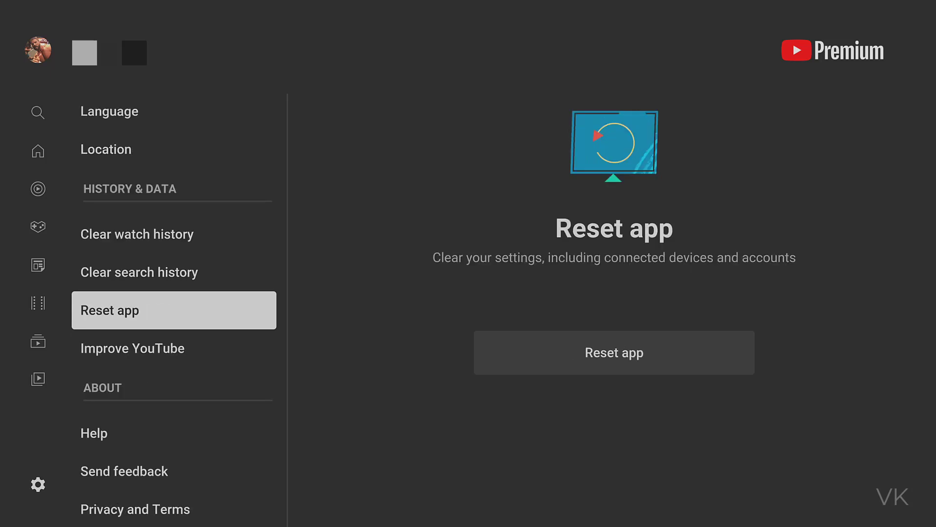
key(Up)
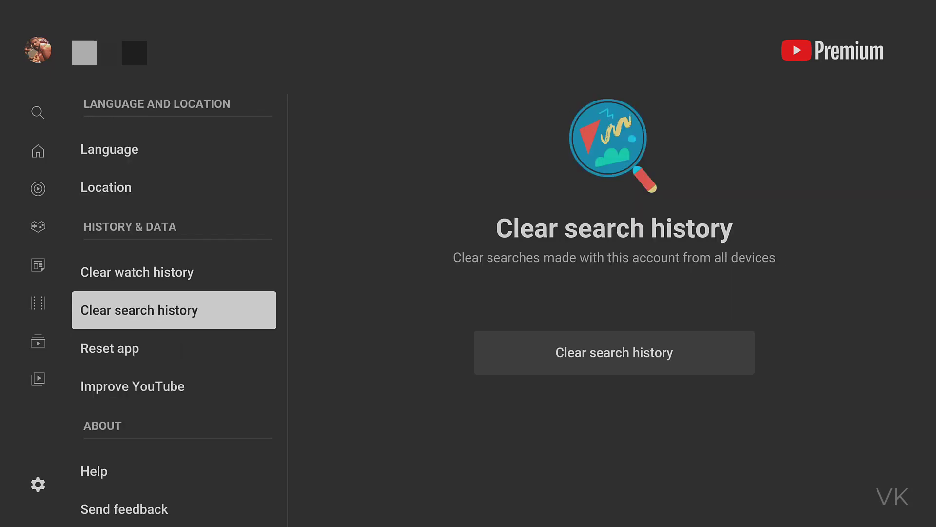
key(Down)
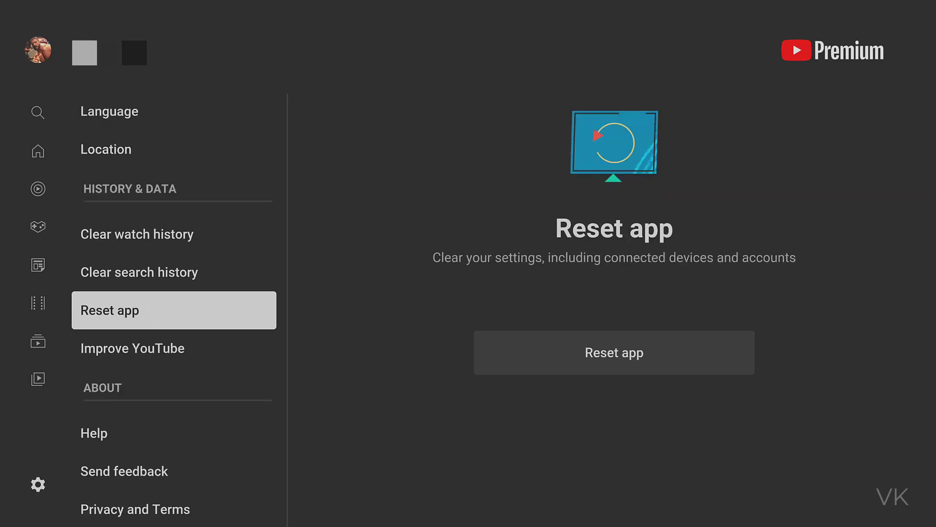